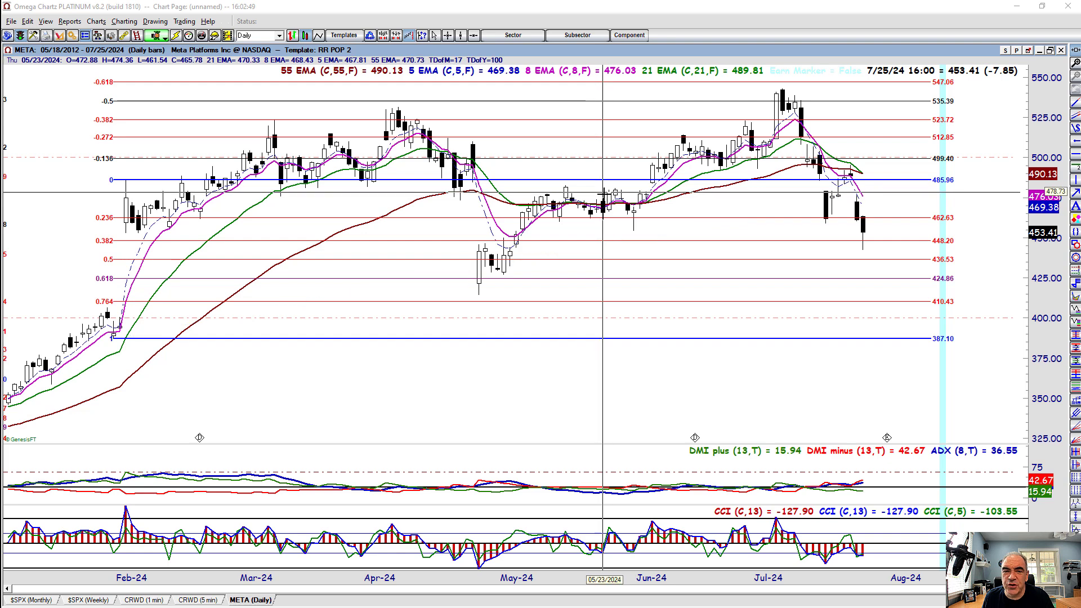
- Load the ANET daily chart and place the TWR Results workbook over it in Excel
{"action": "type", "text": "ANET"}
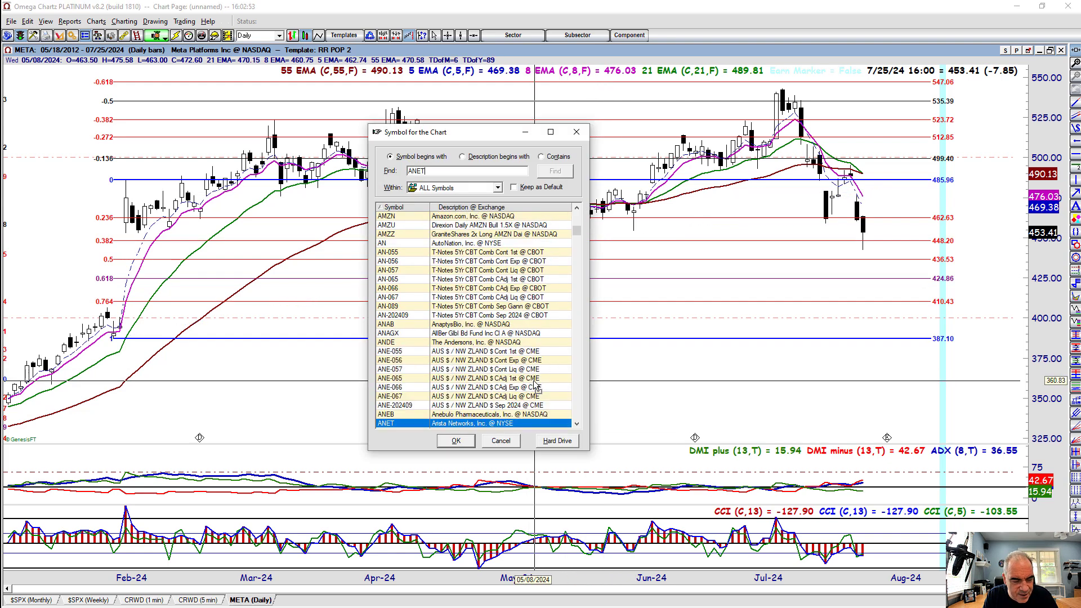
{"action": "key", "text": "Return"}
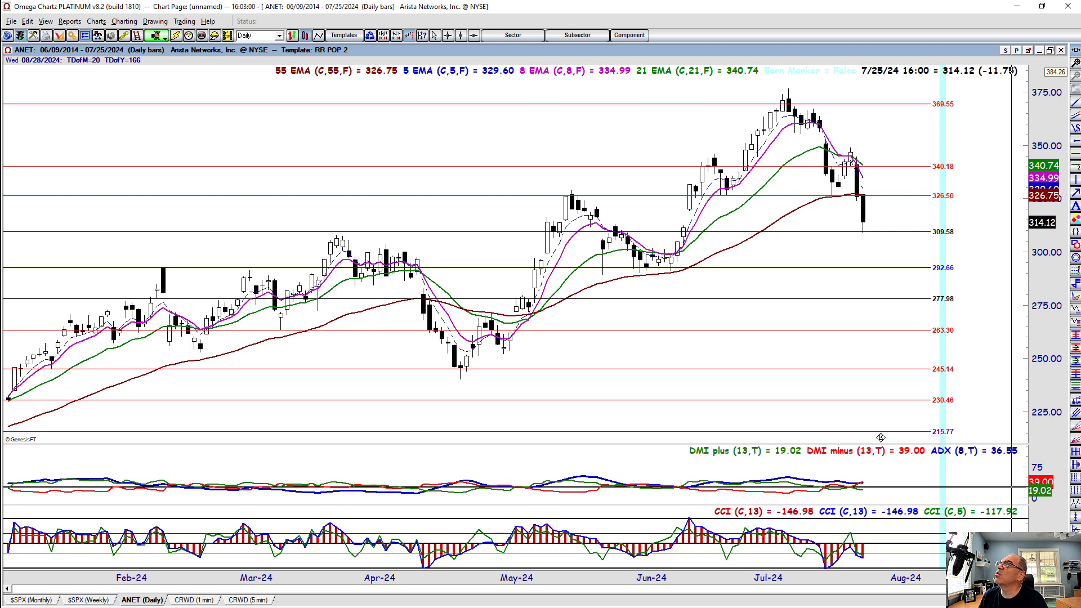
{"action": "left_click_drag", "start_coordinate": [1080, 8], "coordinate": [1078, 143]}
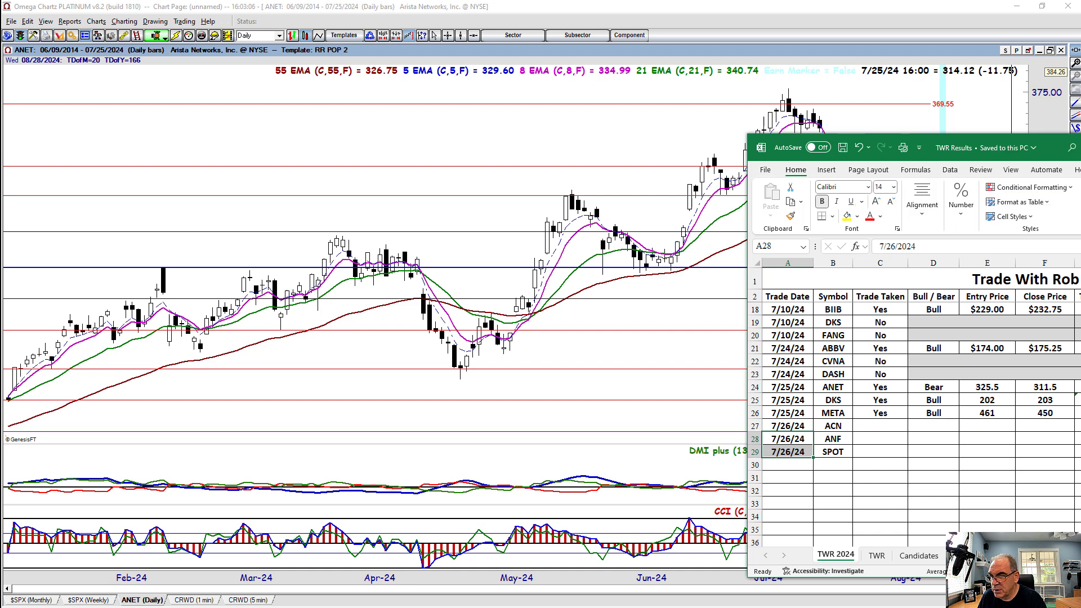
{"action": "left_click_drag", "start_coordinate": [951, 146], "coordinate": [230, 79]}
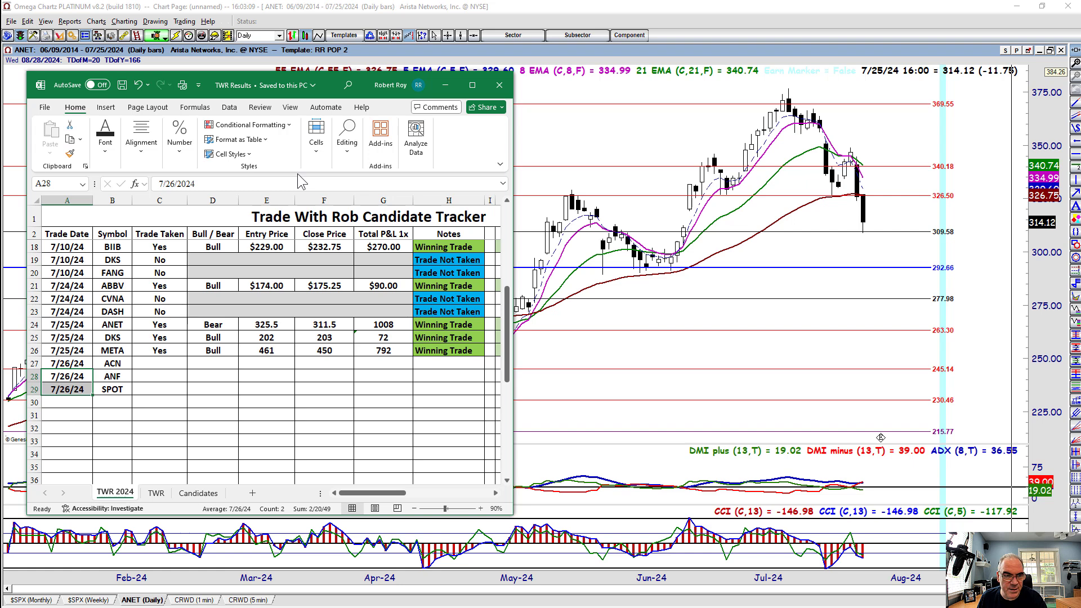
- Highlight the ANET trade row in the tracker and examine the 7/25/2024 bar on the ANET chart
{"action": "left_click", "coordinate": [34, 325]}
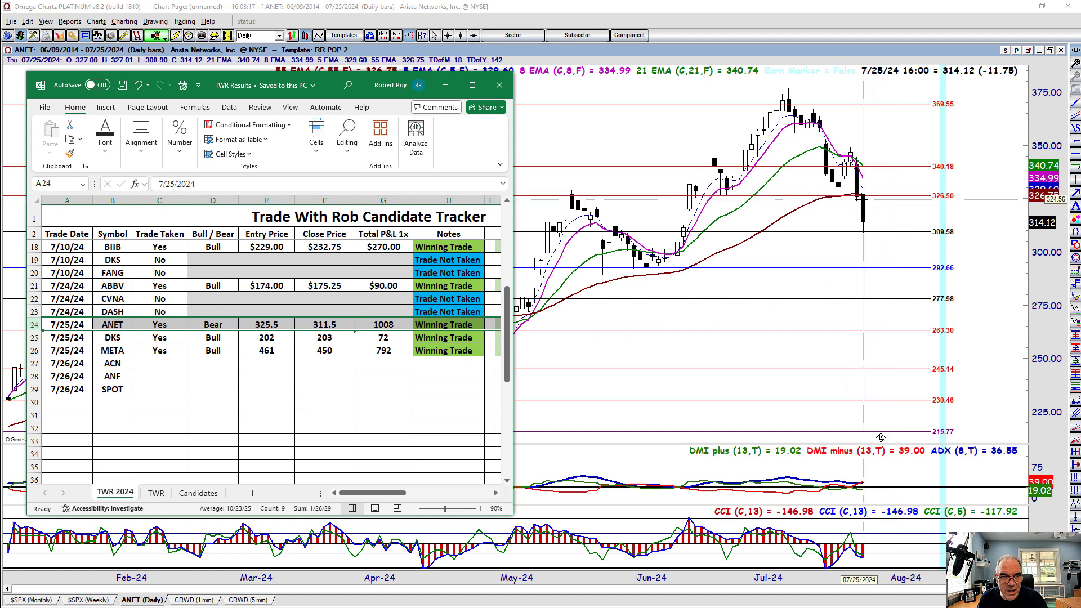
{"action": "left_click", "coordinate": [869, 232]}
{"action": "left_click", "coordinate": [869, 232]}
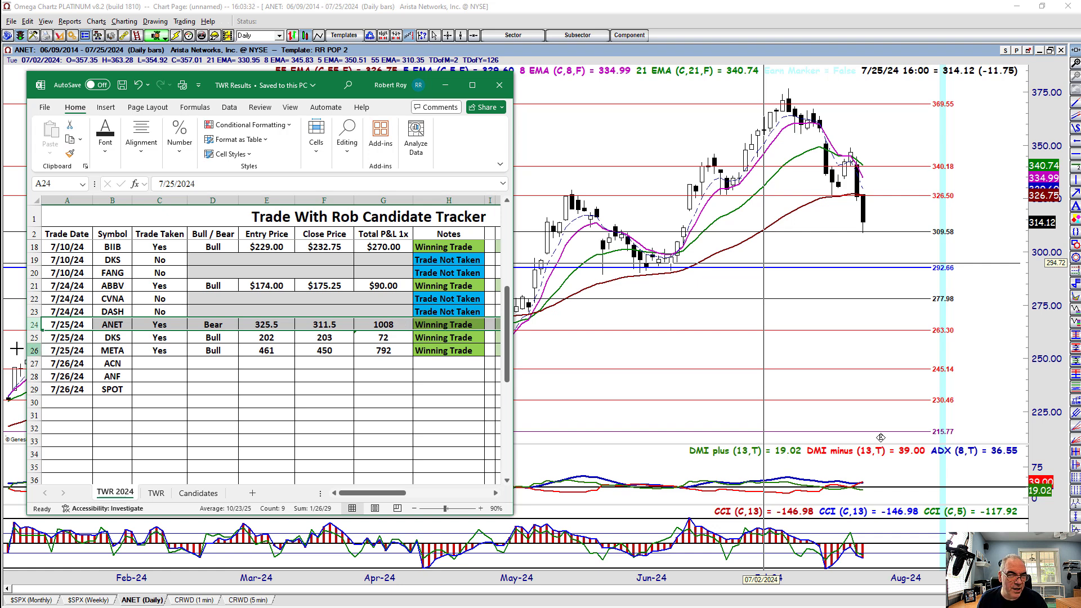
- Highlight the DKS trade row in the tracker and load the DKS daily chart beside it to review the latest bar
{"action": "left_click", "coordinate": [34, 339]}
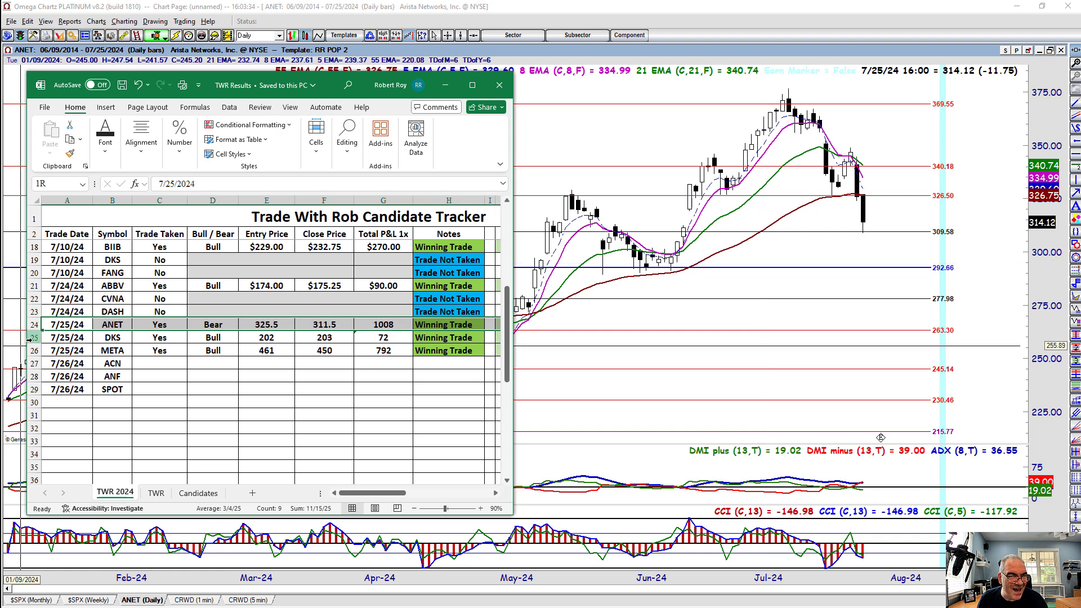
{"action": "left_click", "coordinate": [543, 149]}
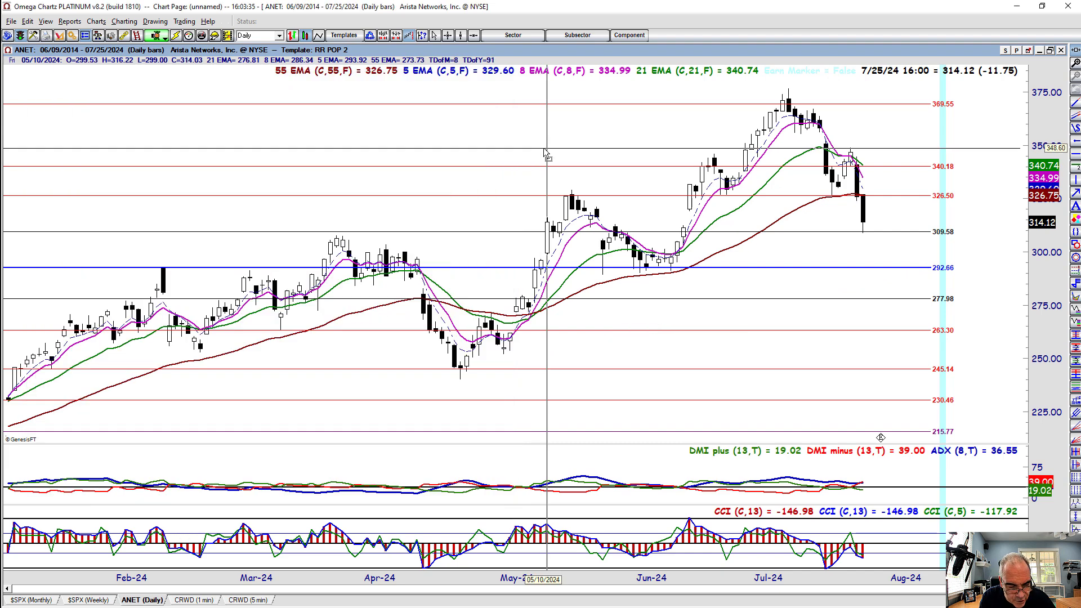
{"action": "type", "text": "DKS"}
{"action": "key", "text": "Return"}
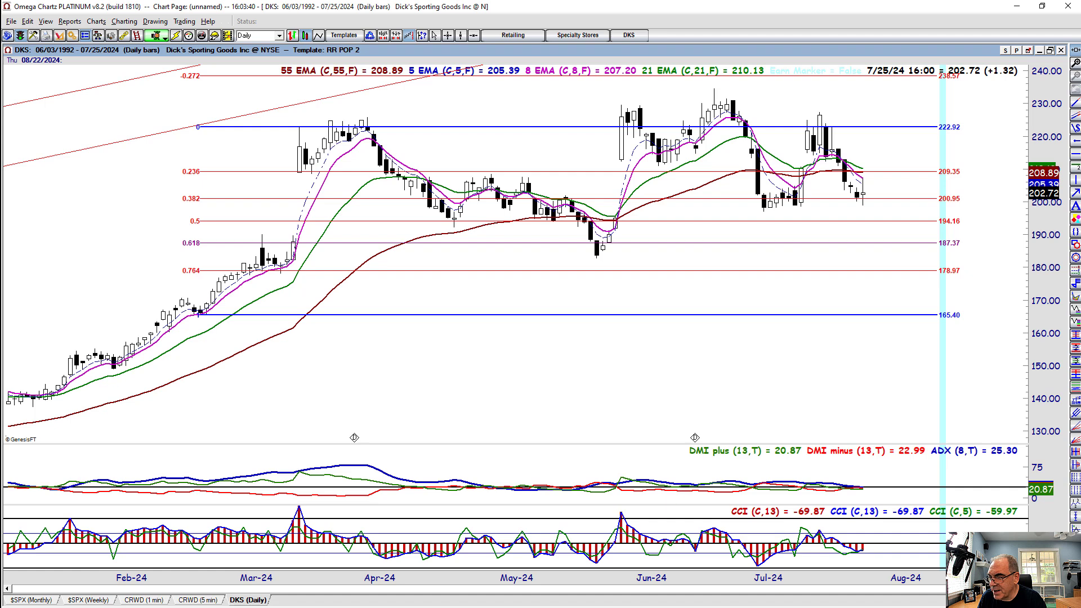
{"action": "key", "text": "alt+Tab"}
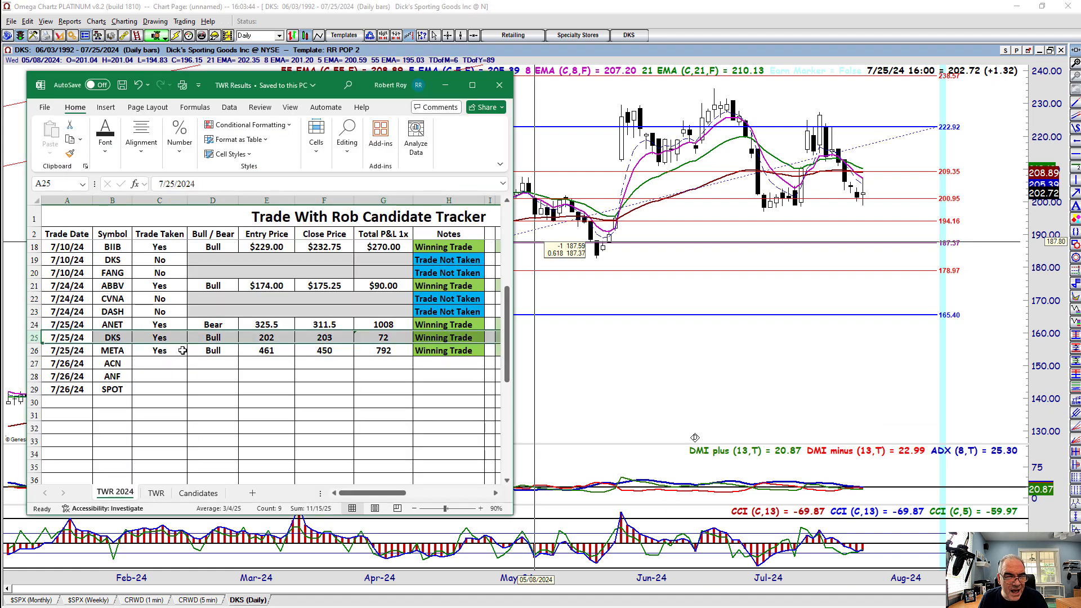
{"action": "left_click", "coordinate": [863, 195]}
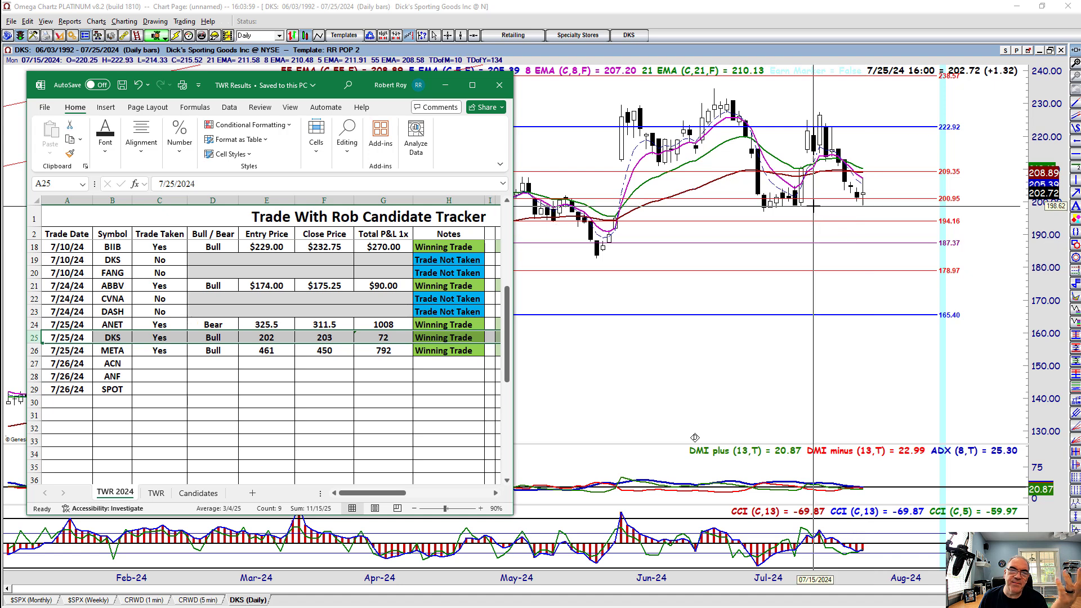
- Highlight the META trade row in the tracker and load the META daily chart
{"action": "left_click", "coordinate": [34, 350]}
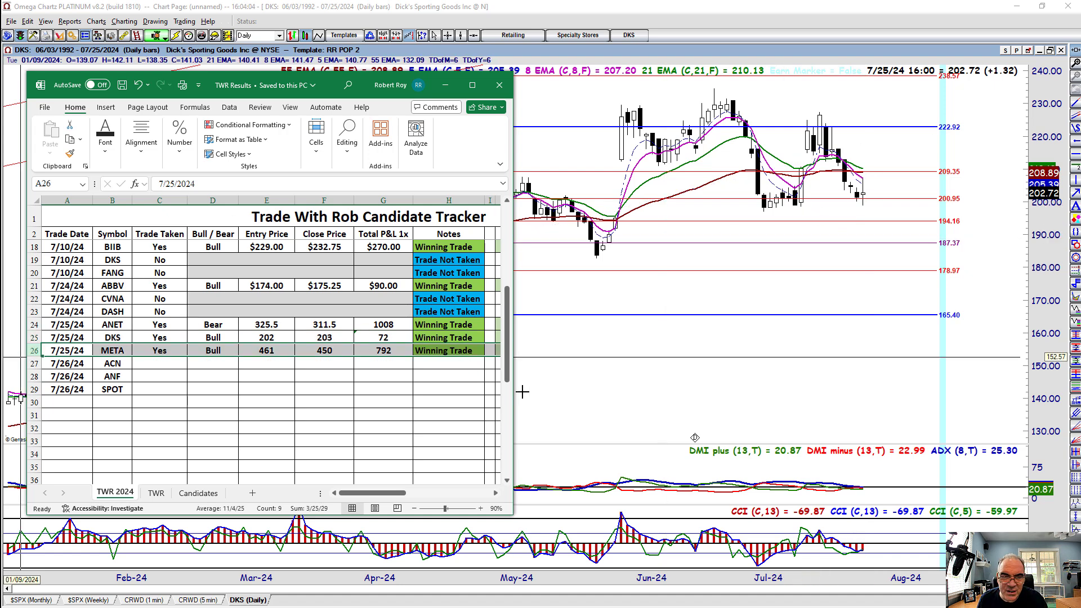
{"action": "left_click", "coordinate": [566, 380]}
{"action": "type", "text": "META"}
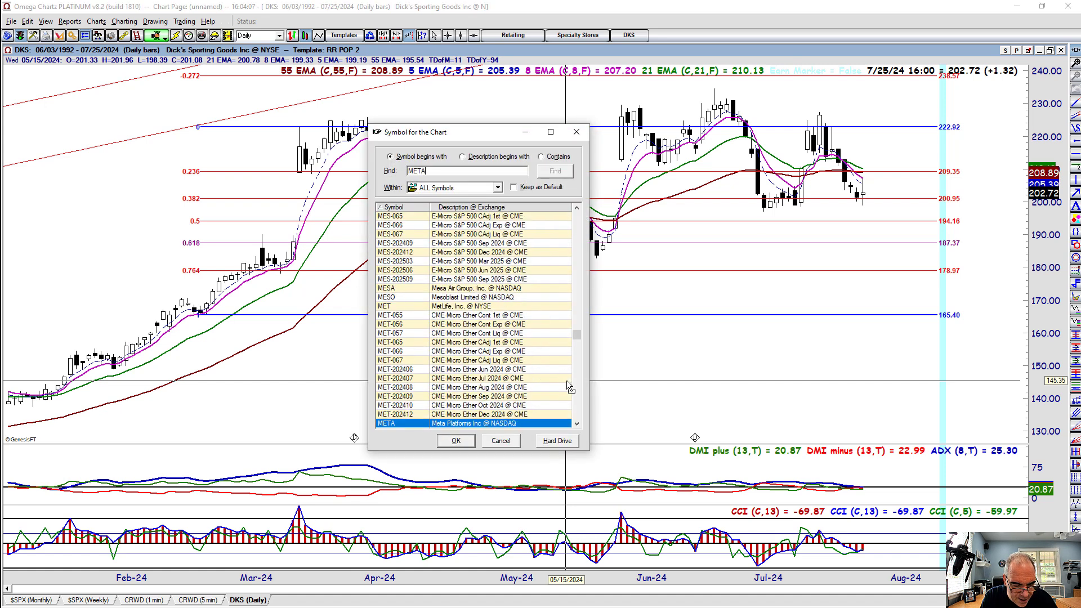
{"action": "key", "text": "Return"}
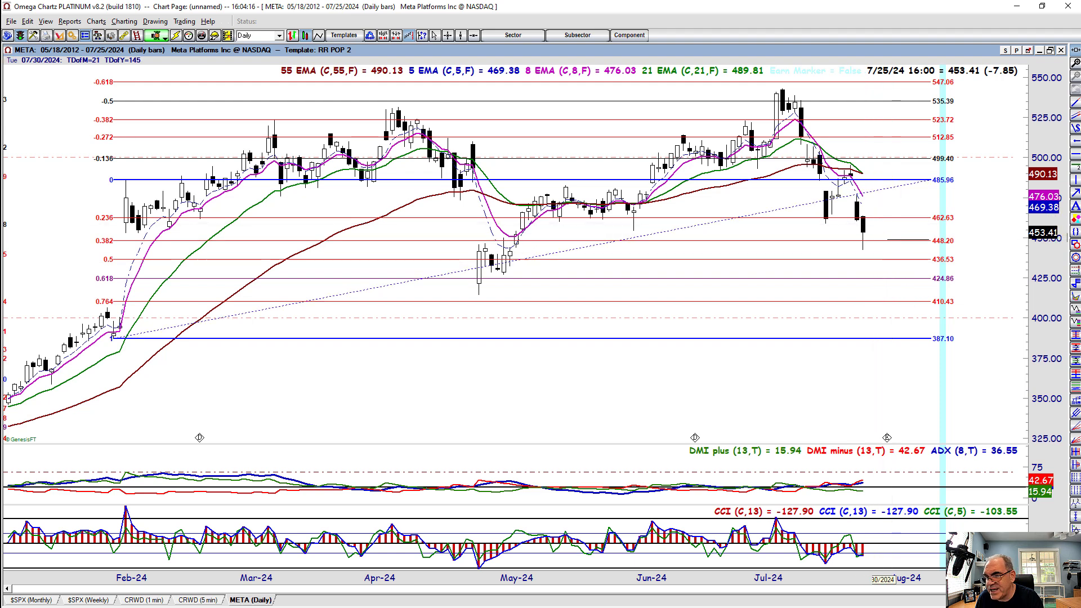
- Show the trade tracker full screen and highlight the Per Trade P&L row of the Details summary
{"action": "key", "text": "alt+Tab"}
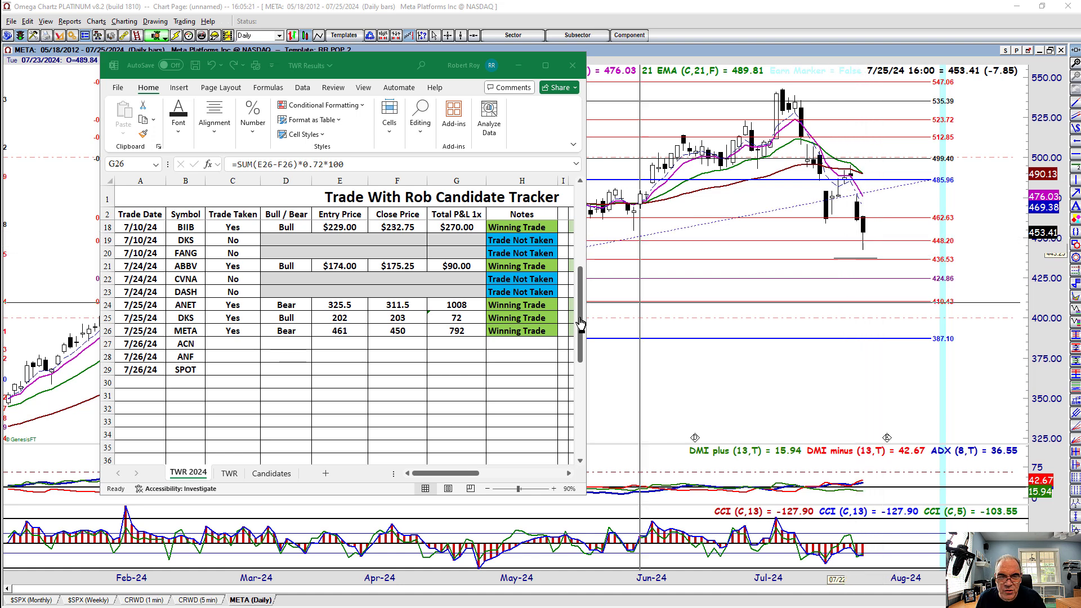
{"action": "left_click", "coordinate": [545, 66]}
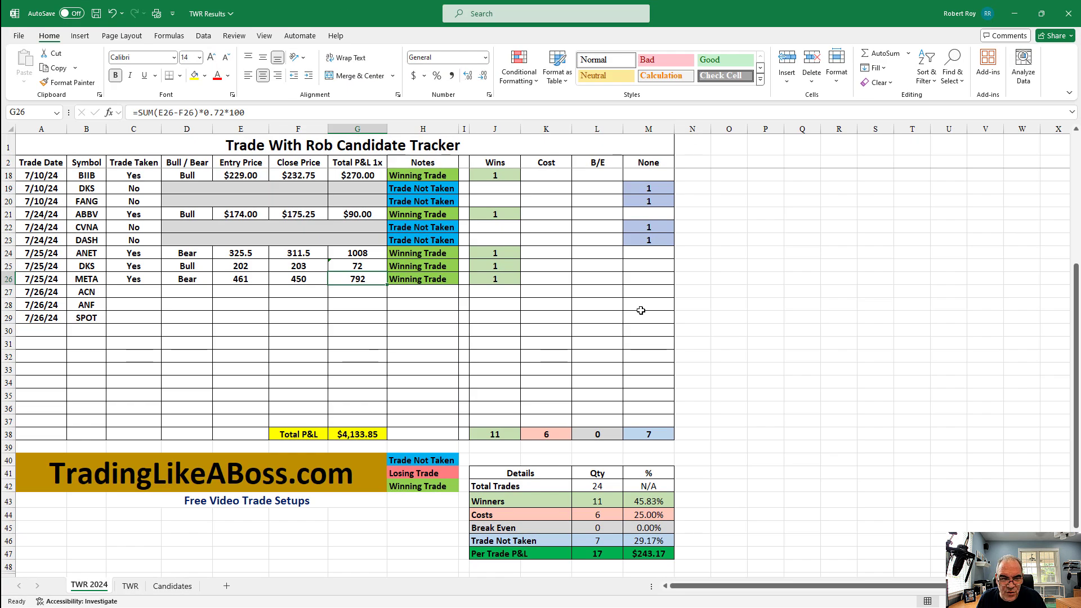
{"action": "scroll", "coordinate": [640, 310], "scroll_direction": "down", "scroll_amount": 1}
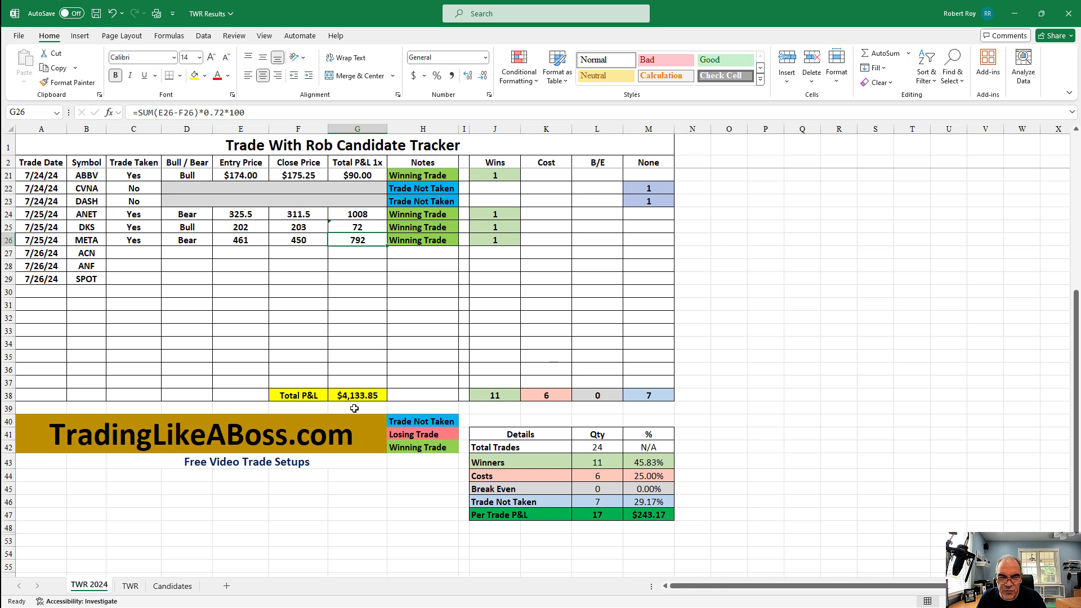
{"action": "left_click_drag", "start_coordinate": [444, 516], "coordinate": [701, 528]}
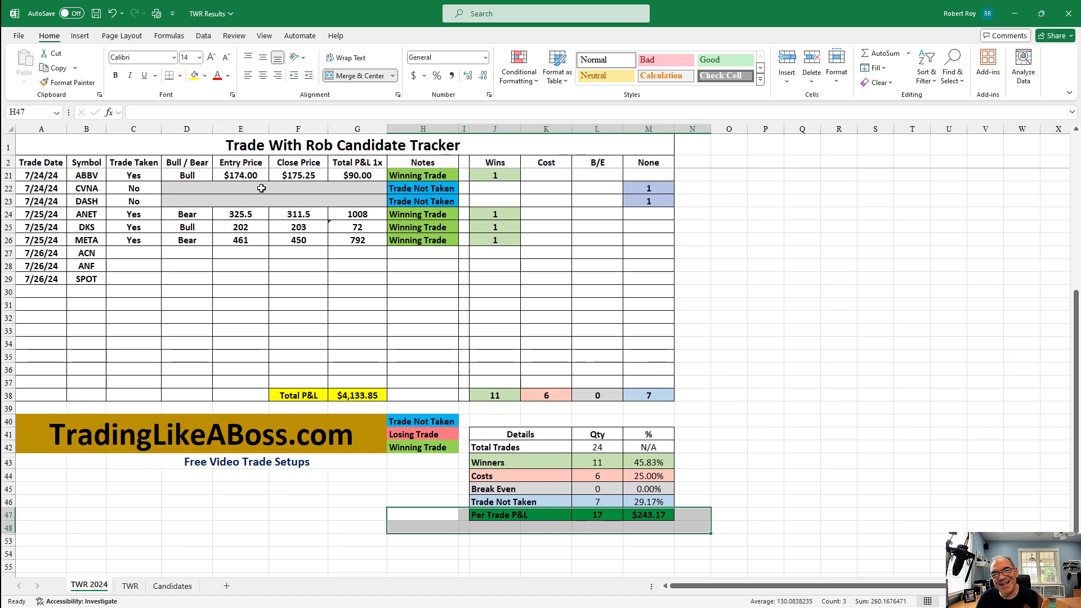
- Shrink the tracker and clear it off the charts, then load the $SPX daily chart with a closer view of recent bars
{"action": "double_click", "coordinate": [373, 11]}
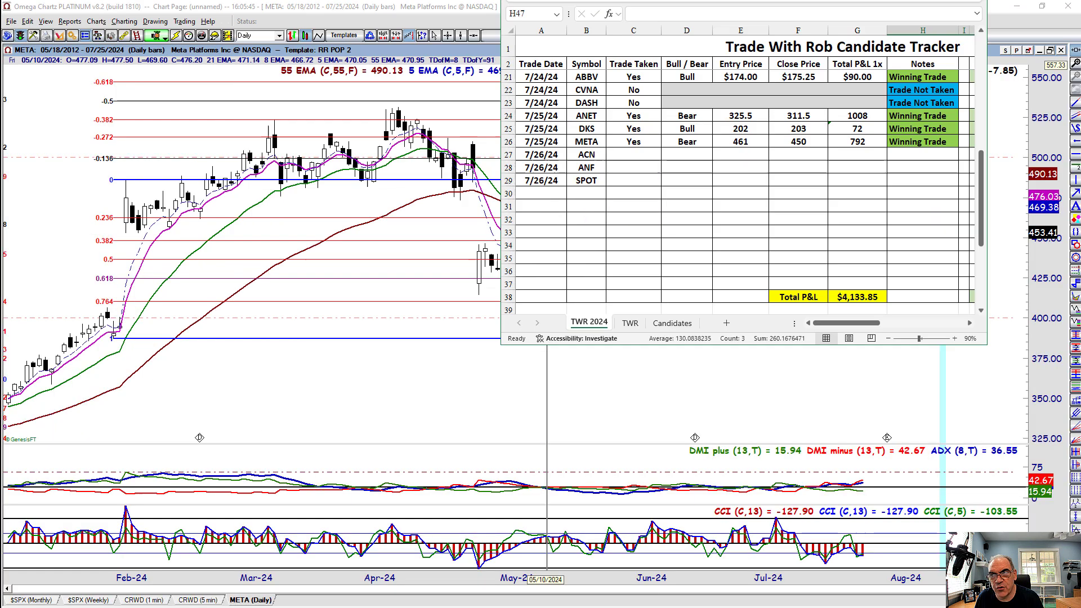
{"action": "left_click_drag", "start_coordinate": [1064, 1], "coordinate": [1080, 1]}
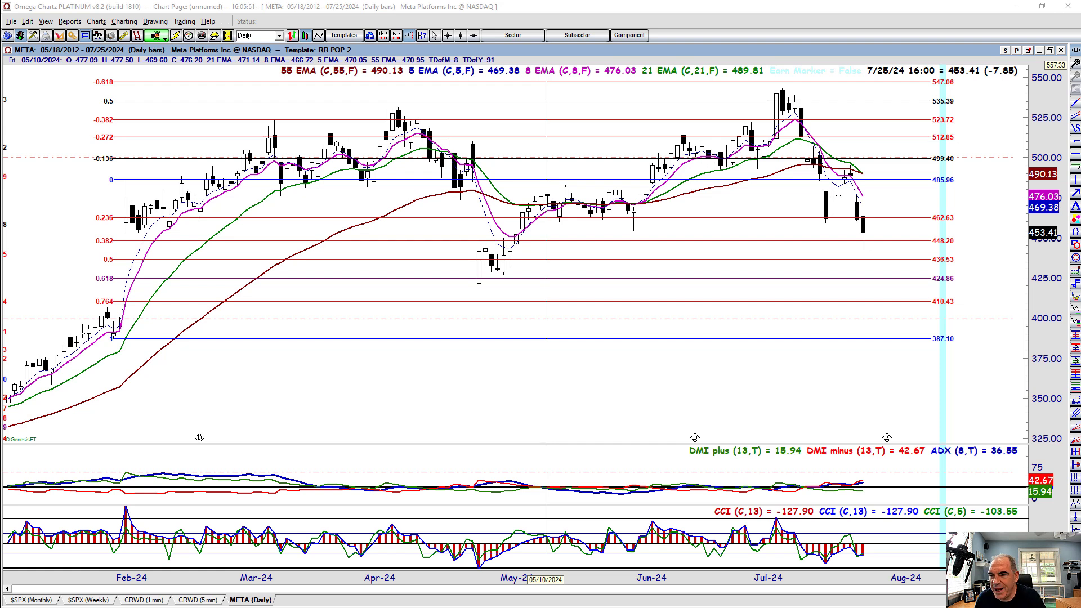
{"action": "type", "text": "$SPX"}
{"action": "key", "text": "Return"}
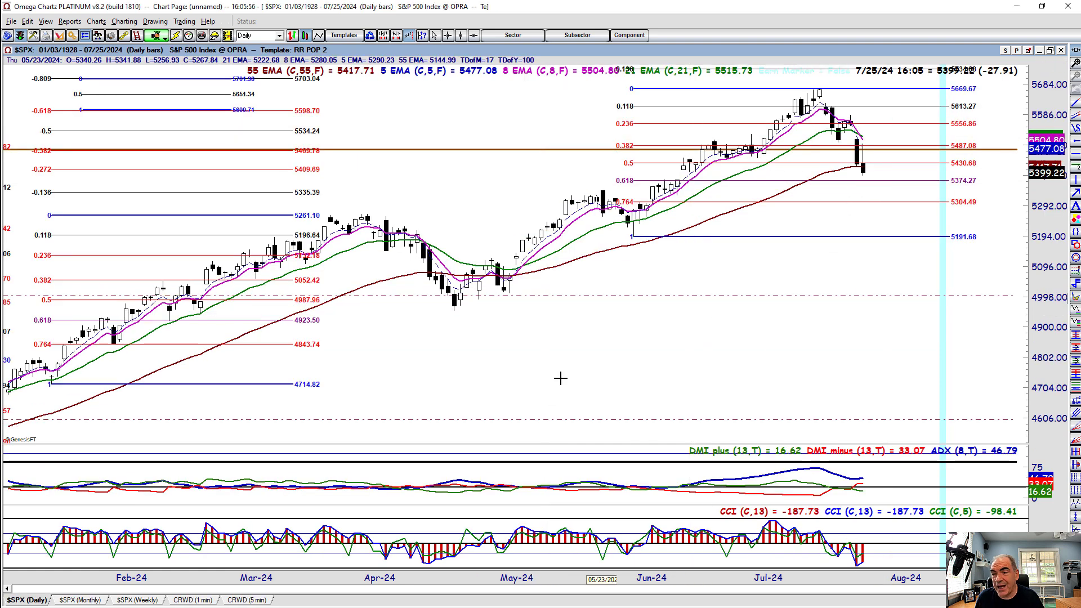
{"action": "scroll", "coordinate": [545, 398], "scroll_direction": "up", "scroll_amount": 3}
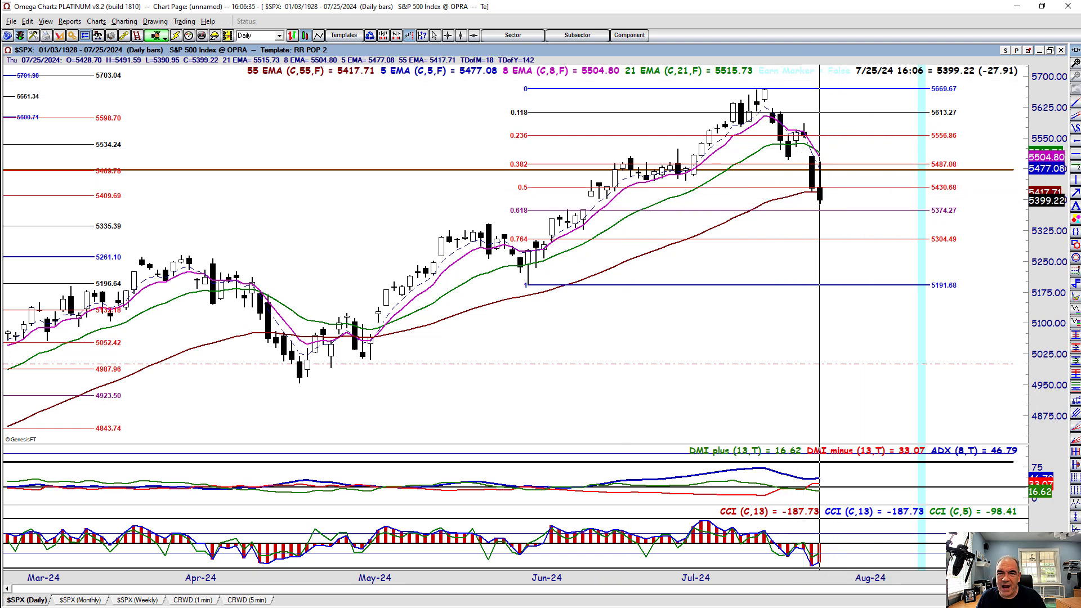
- On the ACN daily chart, sketch a blue upward arrow past 342.81 with short marks near 341 and 331, and clear the annotations
{"action": "key", "text": "space"}
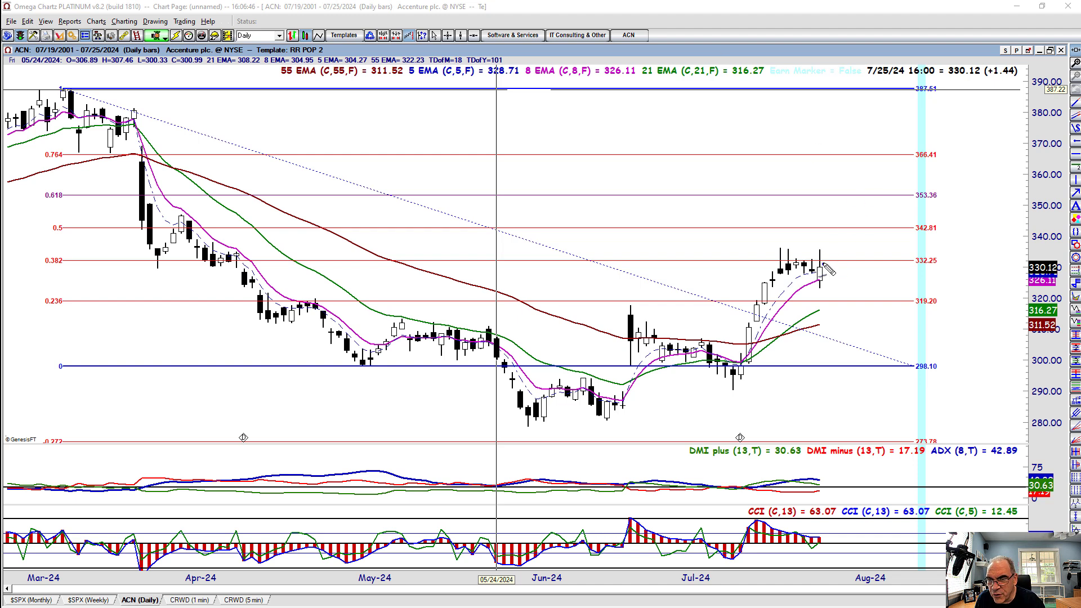
{"action": "mouse_move", "coordinate": [824, 262]}
{"action": "left_mouse_down"}
{"action": "mouse_move", "coordinate": [825, 250]}
{"action": "mouse_move", "coordinate": [837, 262]}
{"action": "mouse_move", "coordinate": [851, 225]}
{"action": "mouse_move", "coordinate": [845, 232]}
{"action": "left_mouse_up"}
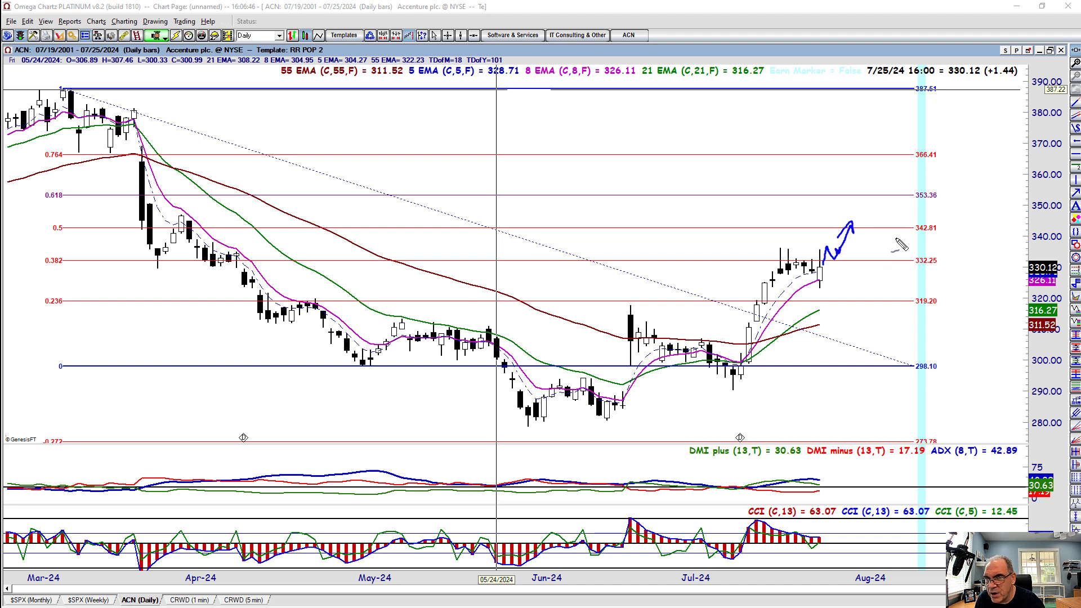
{"action": "left_click_drag", "start_coordinate": [877, 231], "coordinate": [903, 231]}
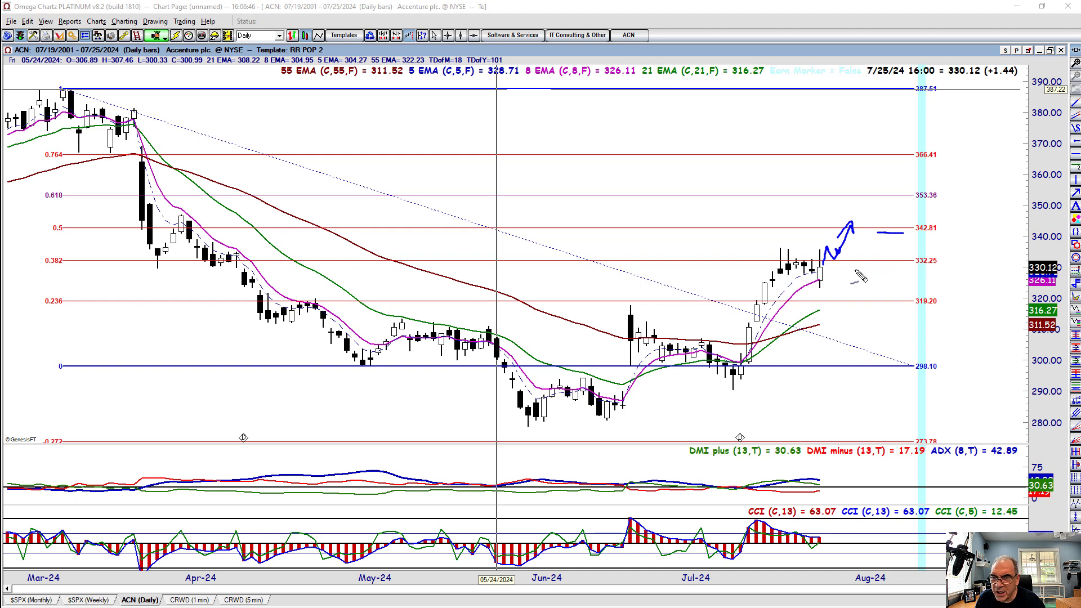
{"action": "left_click_drag", "start_coordinate": [825, 264], "coordinate": [848, 263]}
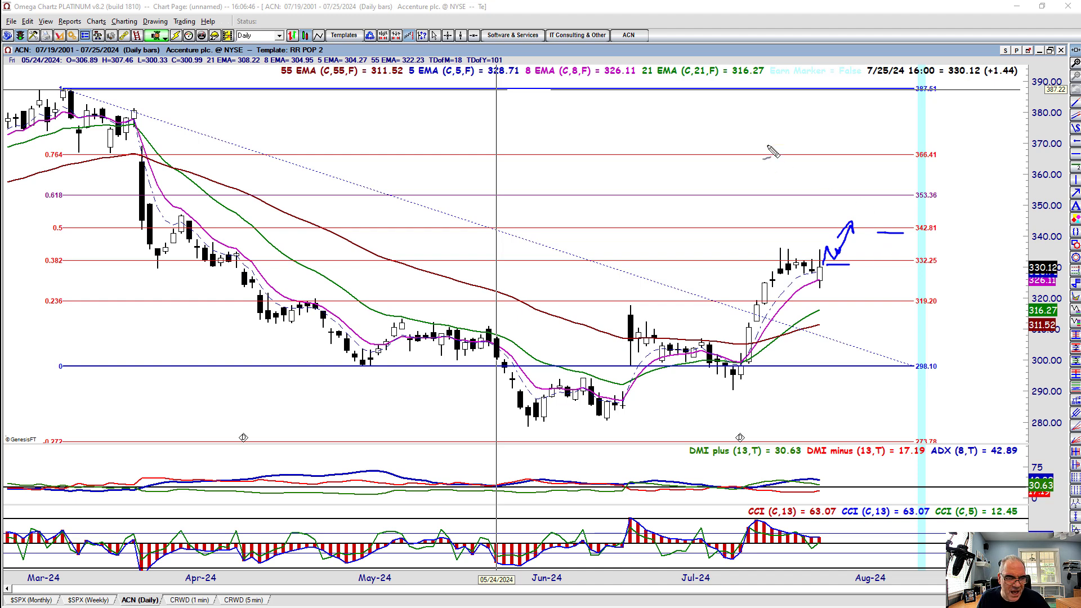
{"action": "key", "text": "Escape"}
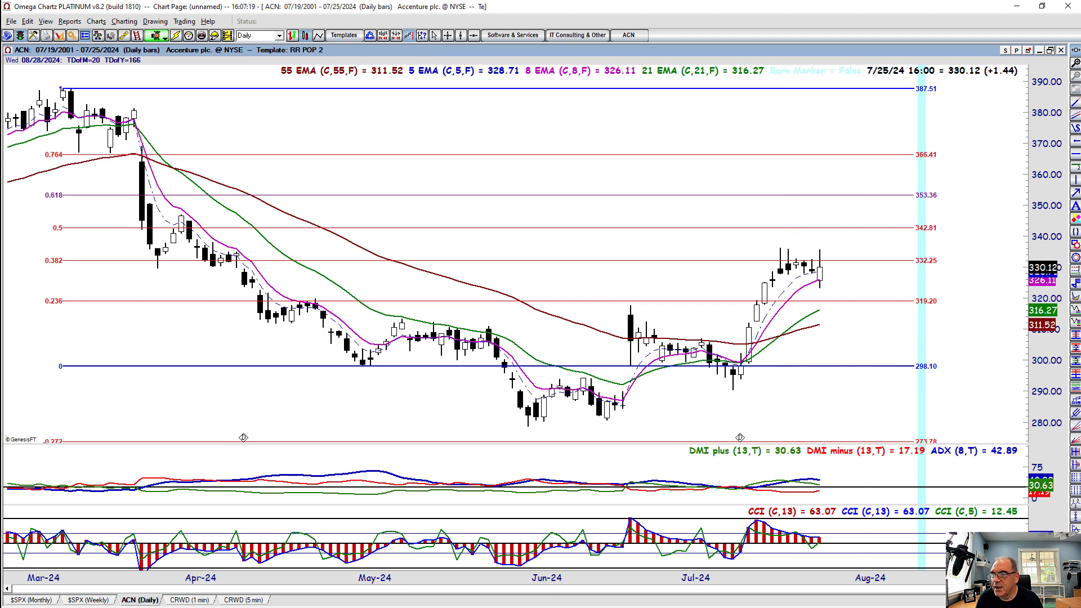
- On the ANF daily chart, sketch a red downward arrow toward the 142.32 level with short marks near 151 and 144
{"action": "key", "text": "space"}
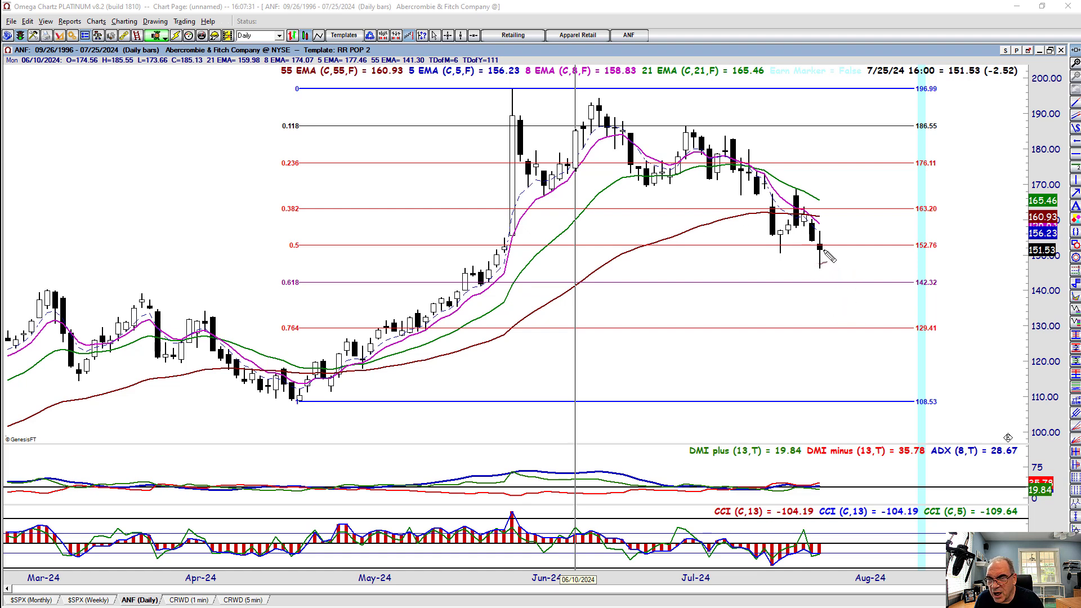
{"action": "mouse_move", "coordinate": [828, 254]}
{"action": "left_mouse_down"}
{"action": "mouse_move", "coordinate": [850, 275]}
{"action": "mouse_move", "coordinate": [832, 258]}
{"action": "left_mouse_up"}
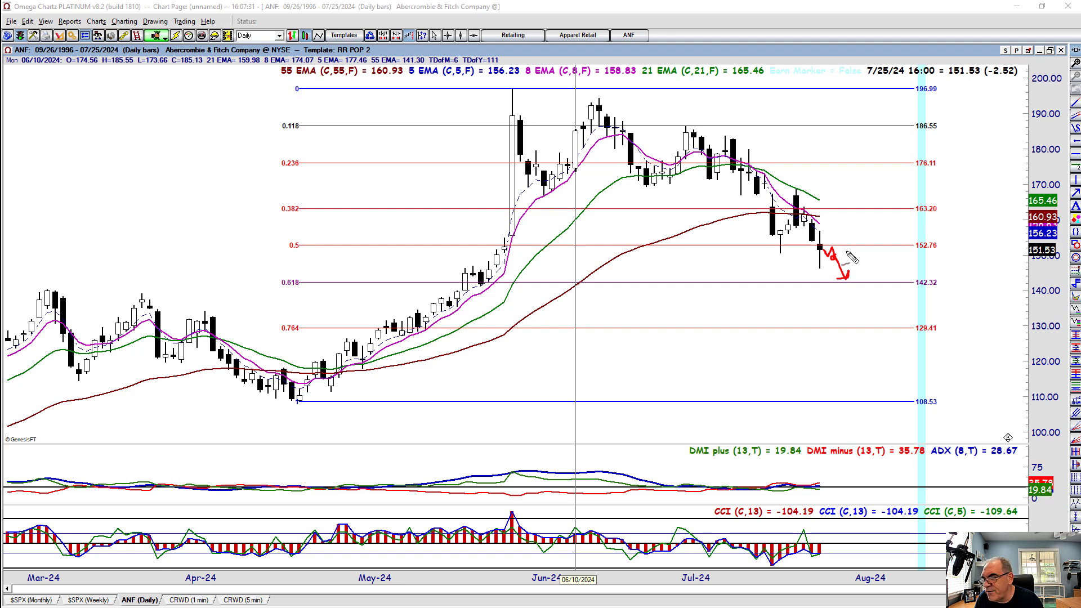
{"action": "left_click_drag", "start_coordinate": [854, 251], "coordinate": [914, 276]}
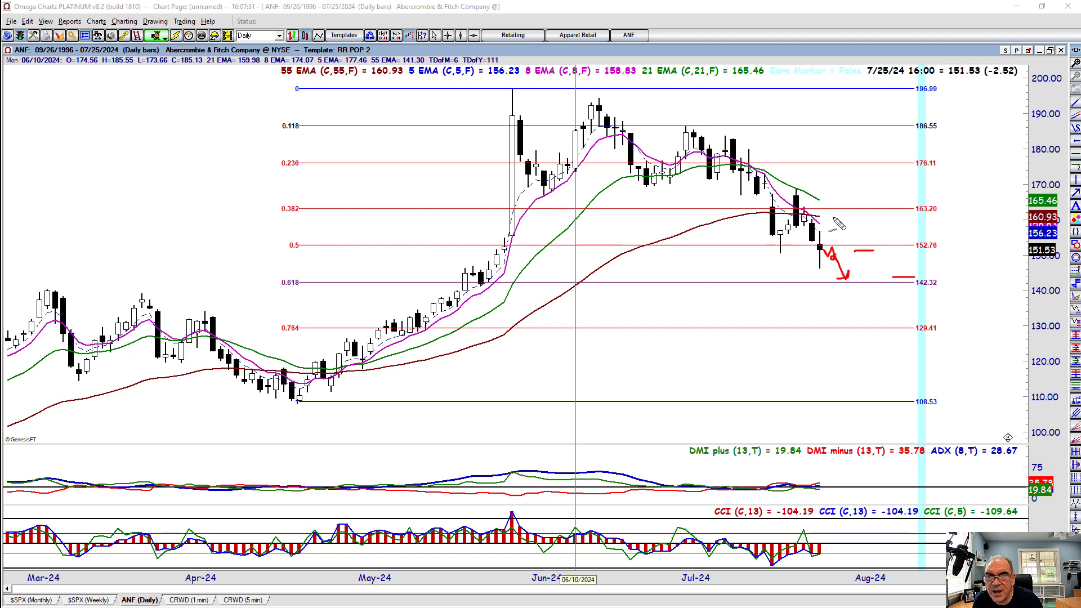
- Add a blue mark near the 8 EMA and an upward arrow on the ANF chart, and handwrite 157 beside it
{"action": "left_click_drag", "start_coordinate": [819, 223], "coordinate": [834, 223]}
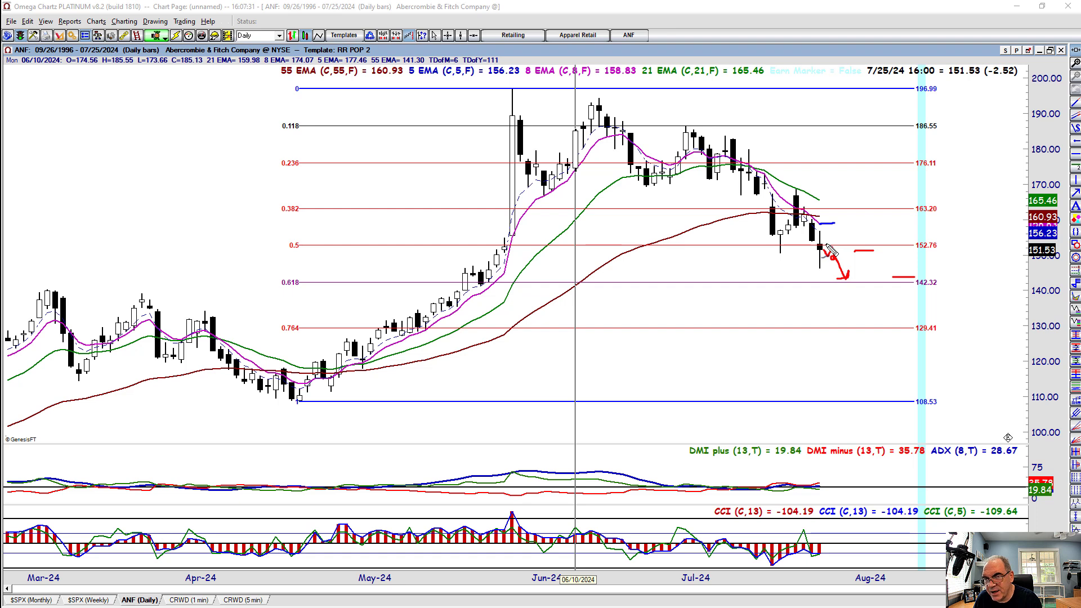
{"action": "left_click_drag", "start_coordinate": [827, 243], "coordinate": [852, 226]}
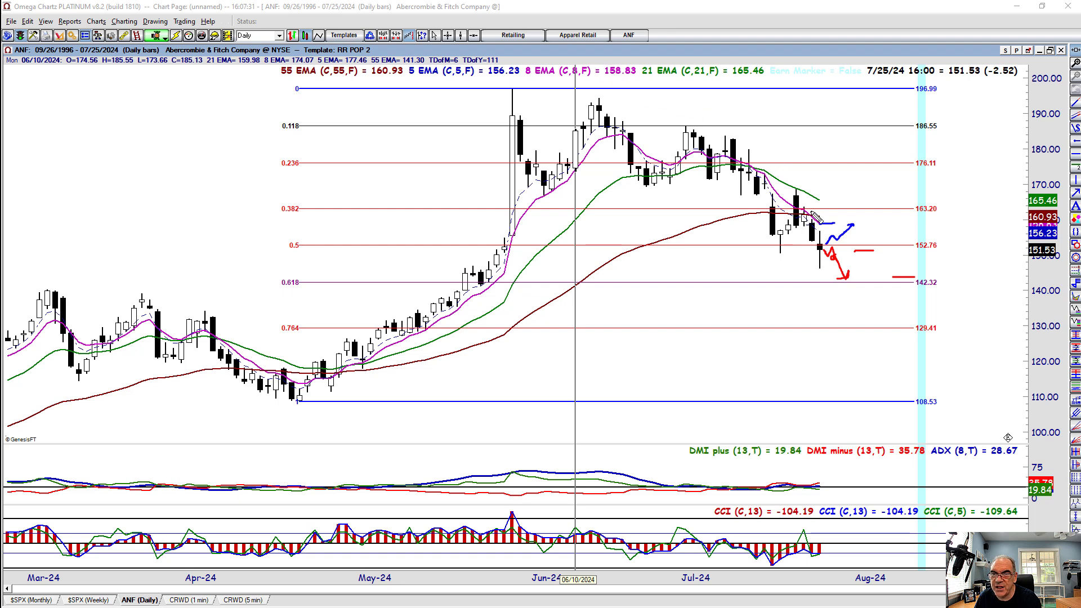
{"action": "mouse_move", "coordinate": [863, 219]}
{"action": "left_mouse_down"}
{"action": "mouse_move", "coordinate": [872, 228]}
{"action": "mouse_move", "coordinate": [898, 216]}
{"action": "mouse_move", "coordinate": [892, 227]}
{"action": "left_mouse_up"}
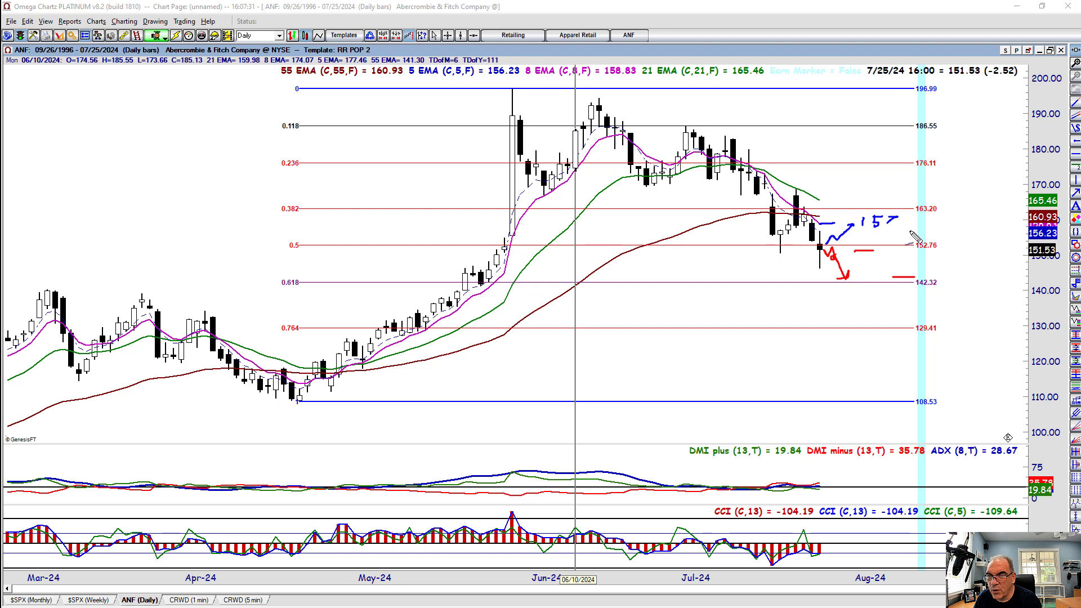
{"action": "left_click_drag", "start_coordinate": [910, 237], "coordinate": [927, 240]}
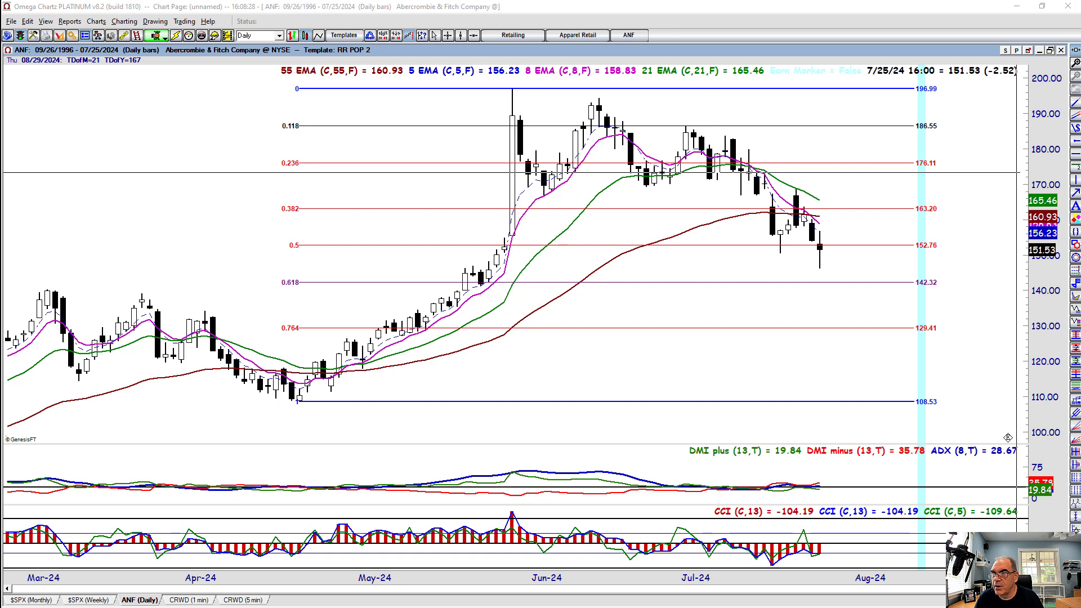
- Load the SPOT daily chart
{"action": "type", "text": "SPOT"}
{"action": "key", "text": "Return"}
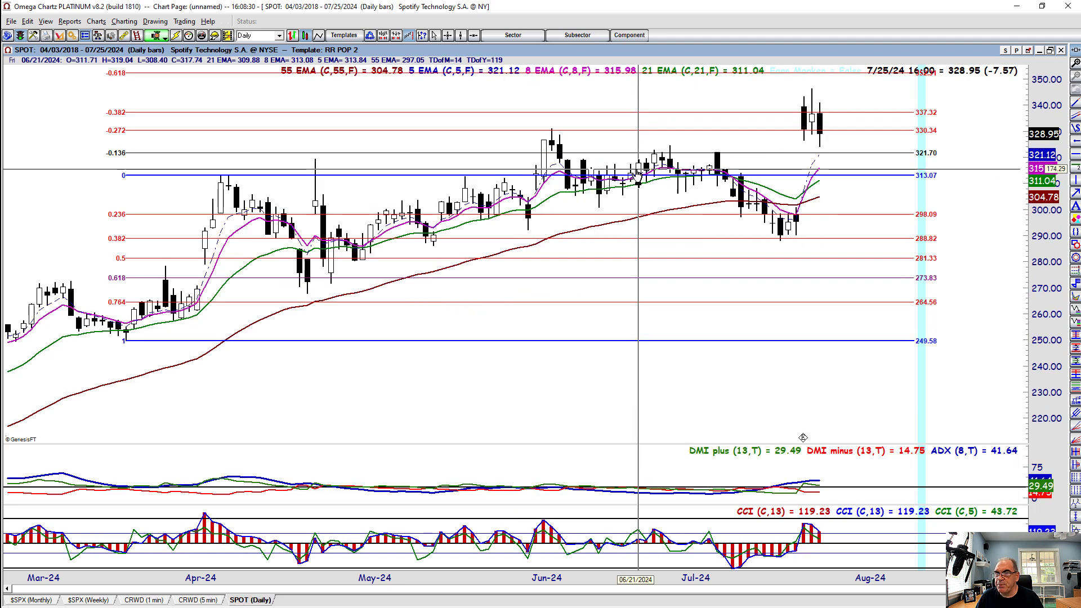
{"action": "left_click", "coordinate": [802, 437]}
{"action": "left_click", "coordinate": [803, 437]}
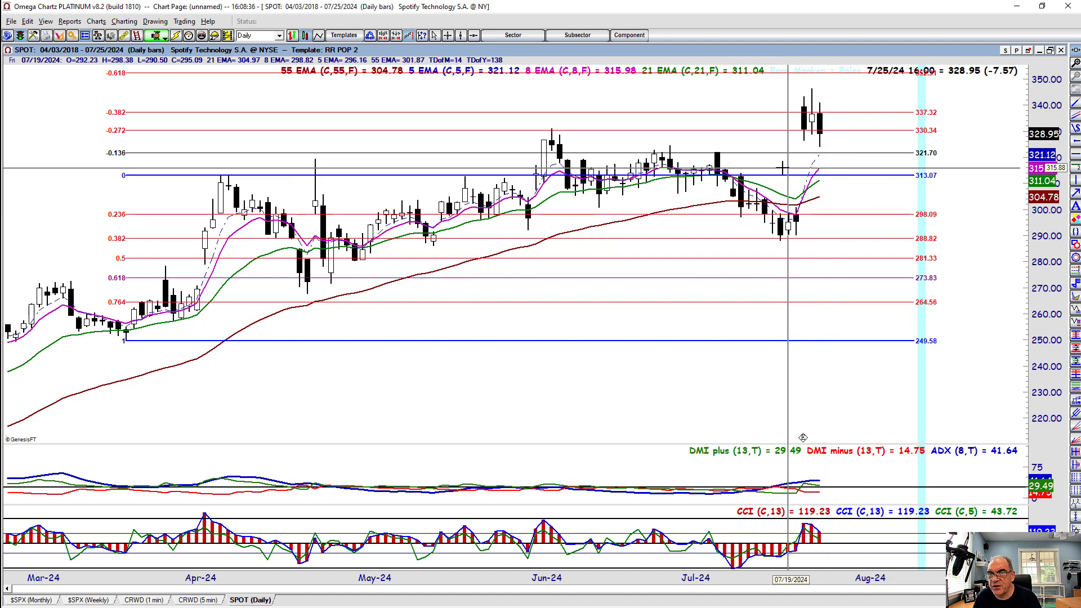
{"action": "left_click", "coordinate": [843, 96]}
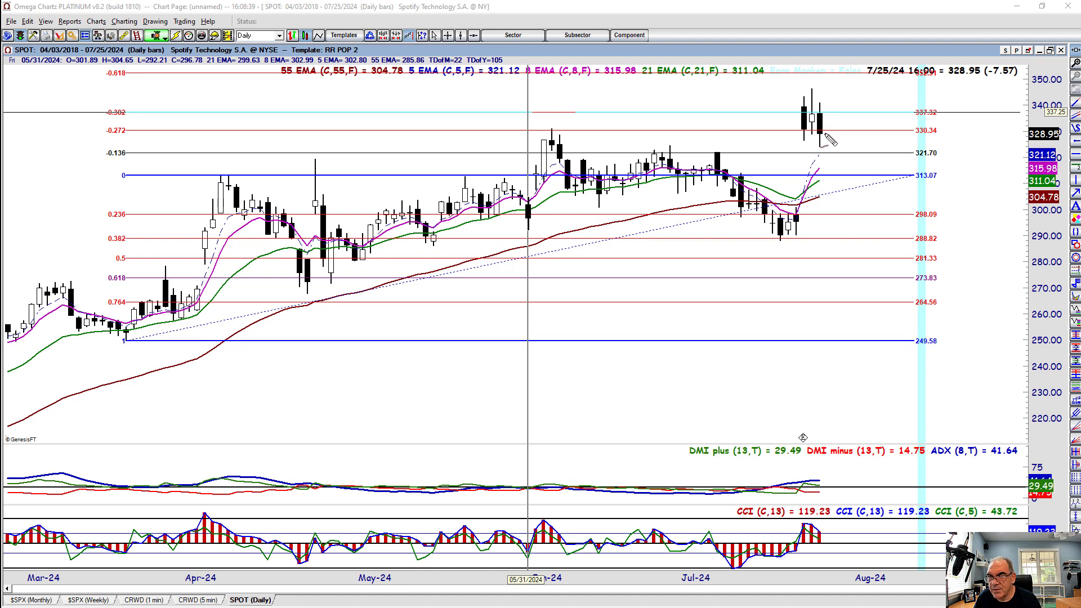
- On the SPOT daily chart, sketch a red arrow down to 321.70 and a blue arrow up to 337.32, each with two short same-coloured marks
{"action": "mouse_move", "coordinate": [825, 134]}
{"action": "left_mouse_down"}
{"action": "mouse_move", "coordinate": [849, 151]}
{"action": "mouse_move", "coordinate": [834, 154]}
{"action": "left_mouse_up"}
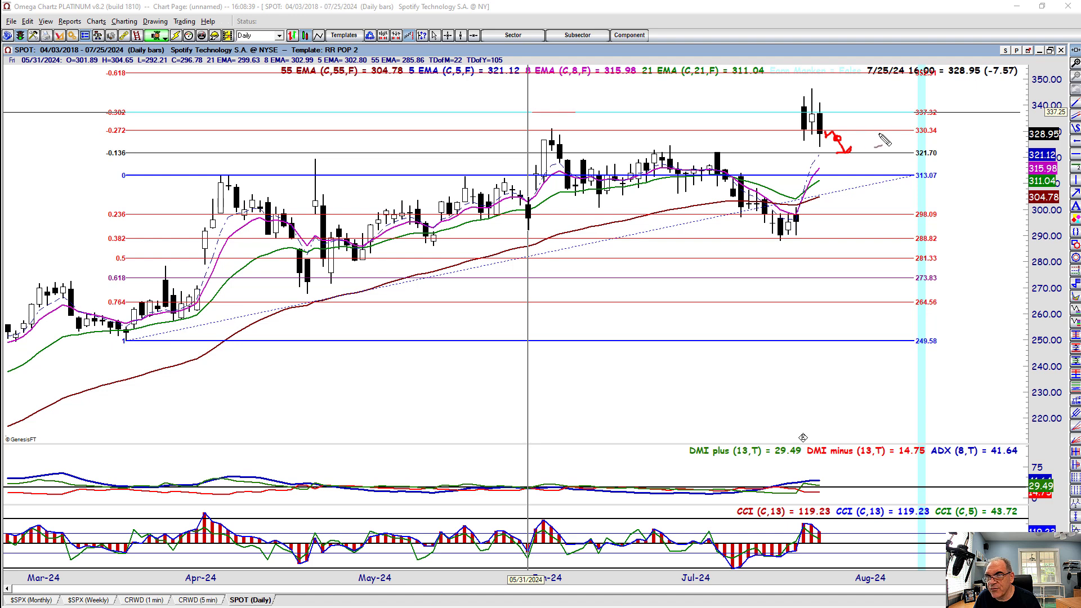
{"action": "left_click_drag", "start_coordinate": [879, 134], "coordinate": [939, 142]}
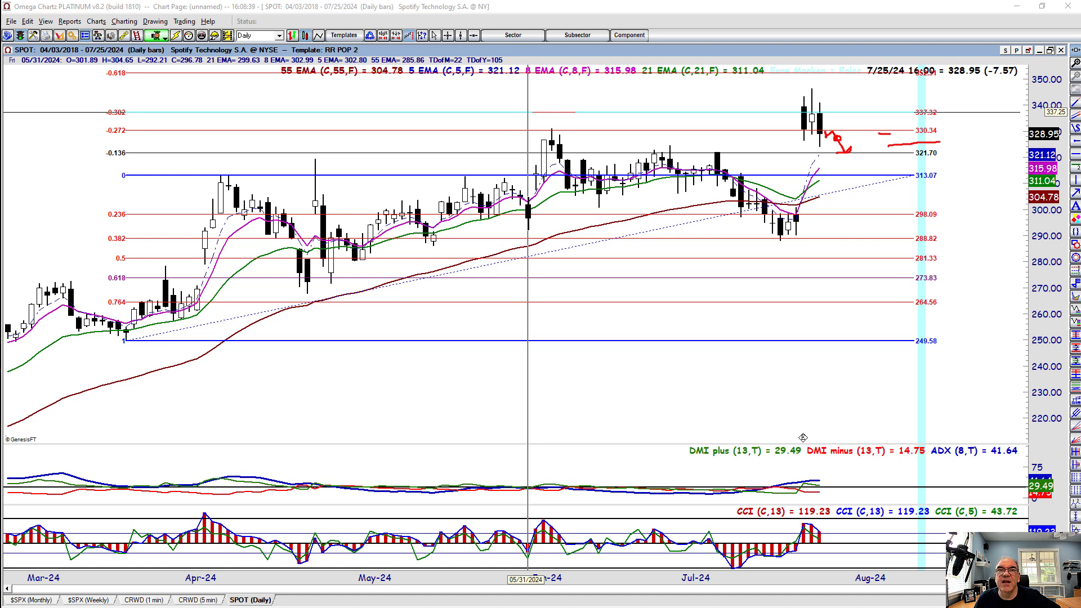
{"action": "left_click_drag", "start_coordinate": [828, 129], "coordinate": [854, 119]}
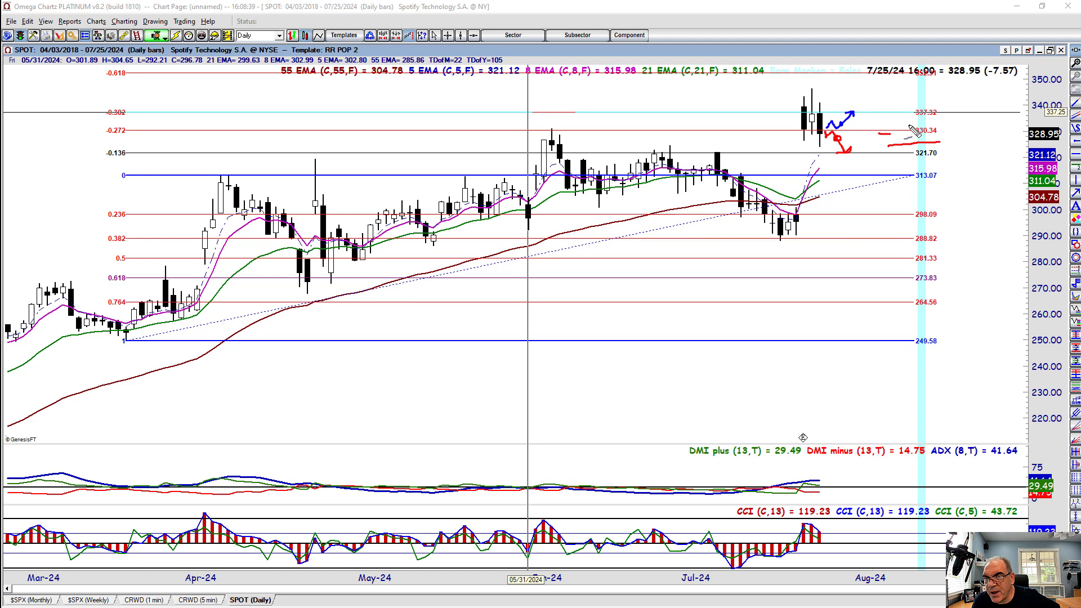
{"action": "left_click_drag", "start_coordinate": [908, 125], "coordinate": [923, 116]}
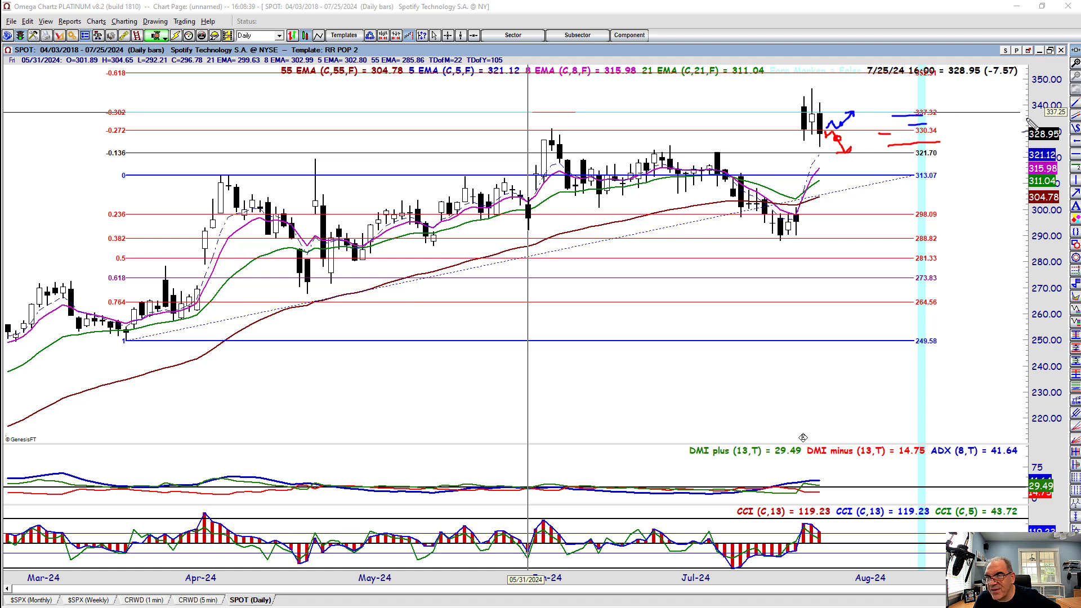